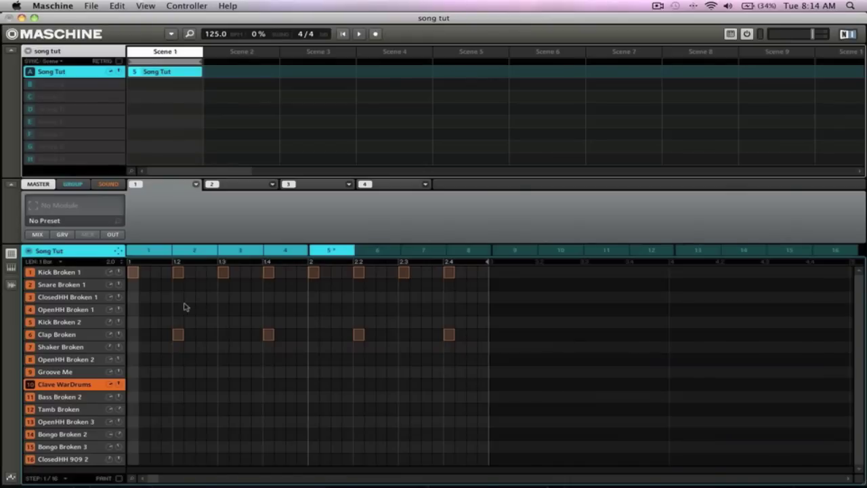
Fill the Clave WarDrums row with sixteenth notes across both bars and play back the pattern.
key(Tab)
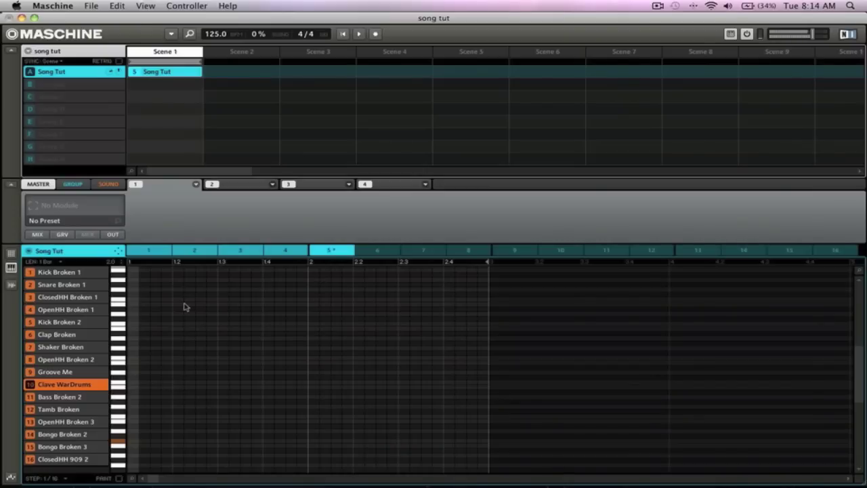
key(k)
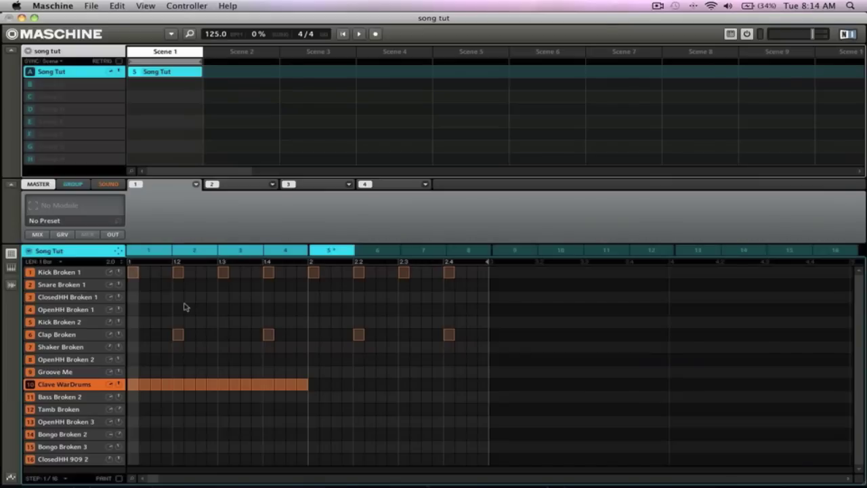
key(space)
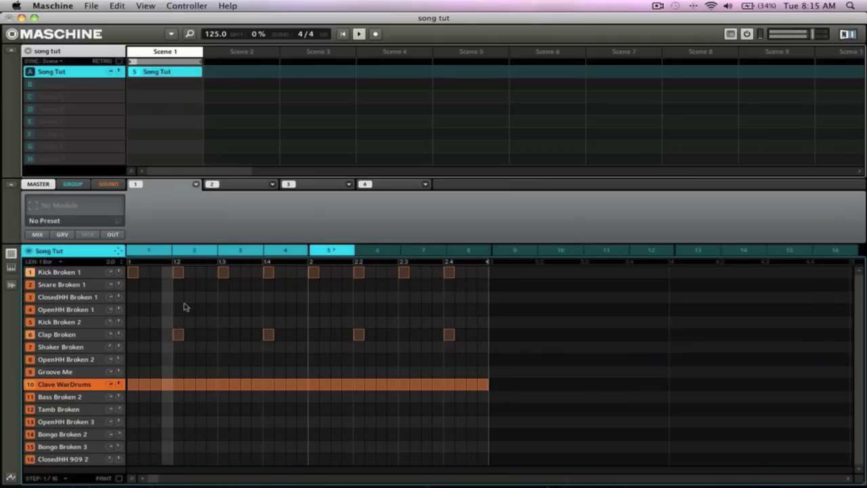
key(space)
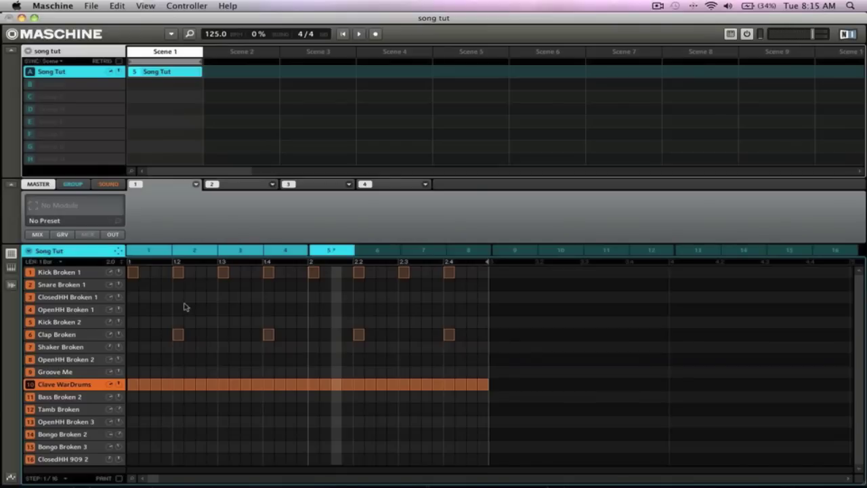
Try transposing all the Clave WarDrums notes upward in the piano roll, audition them, and undo the move.
key(Tab)
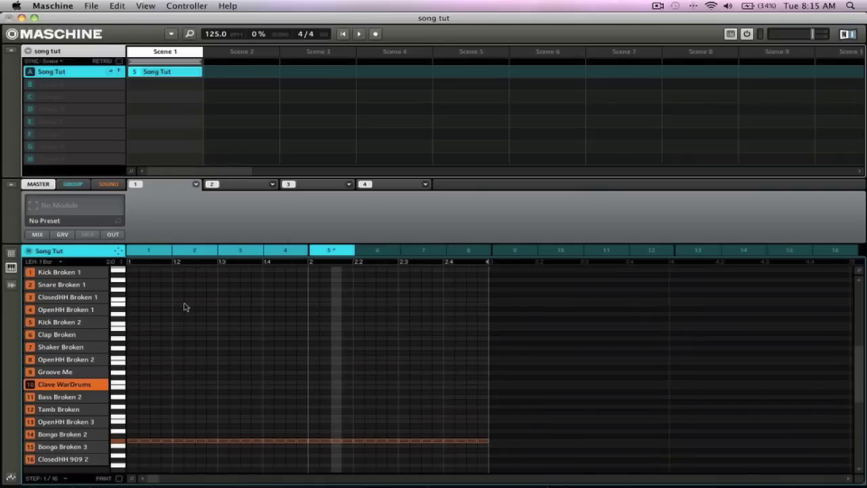
drag(486, 453, 132, 414)
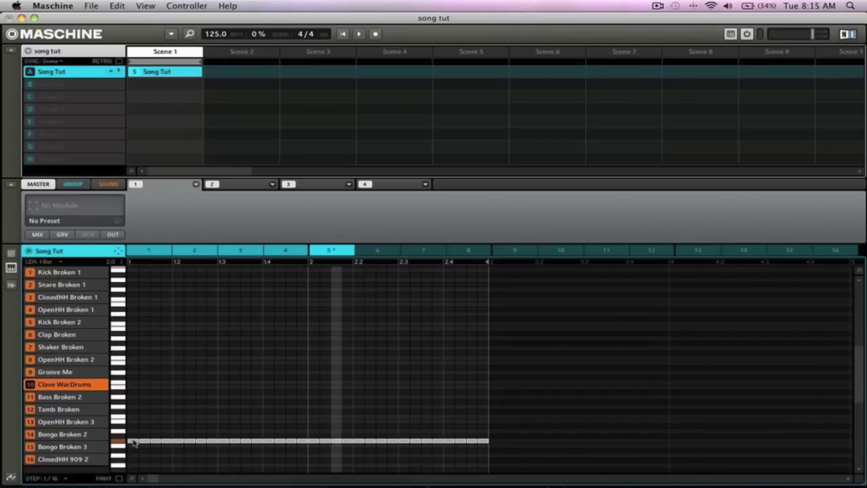
drag(134, 442, 134, 386)
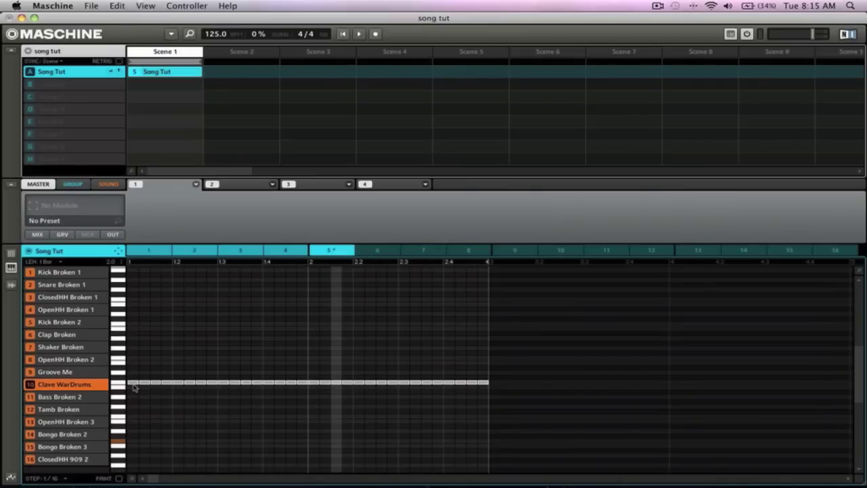
key(space)
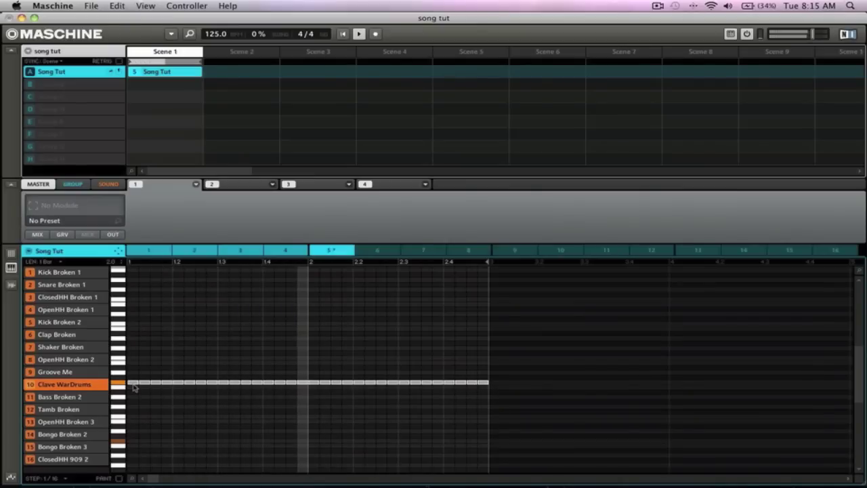
key(space)
key(super+z)
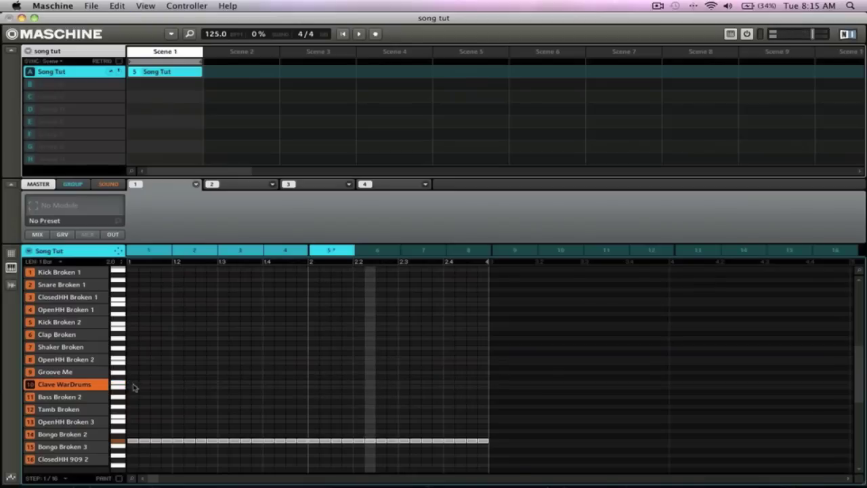
Play back the Clave WarDrums notes at their original pitch and return to the step grid.
key(space)
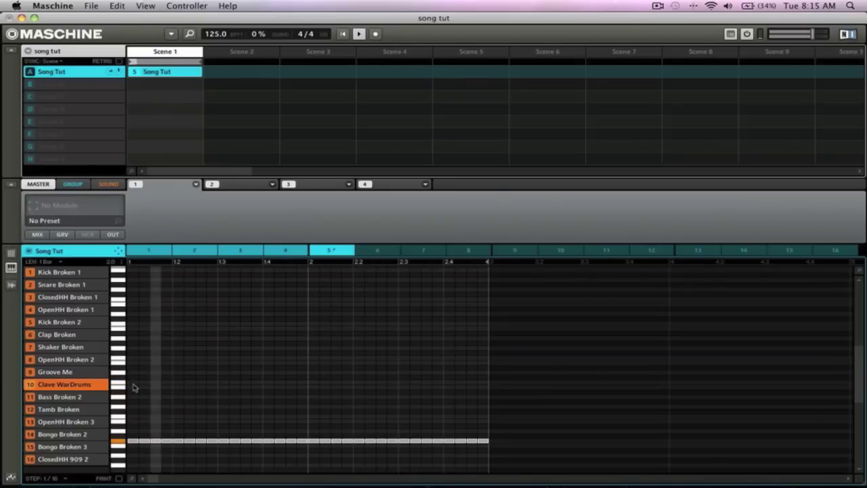
key(space)
key(space)
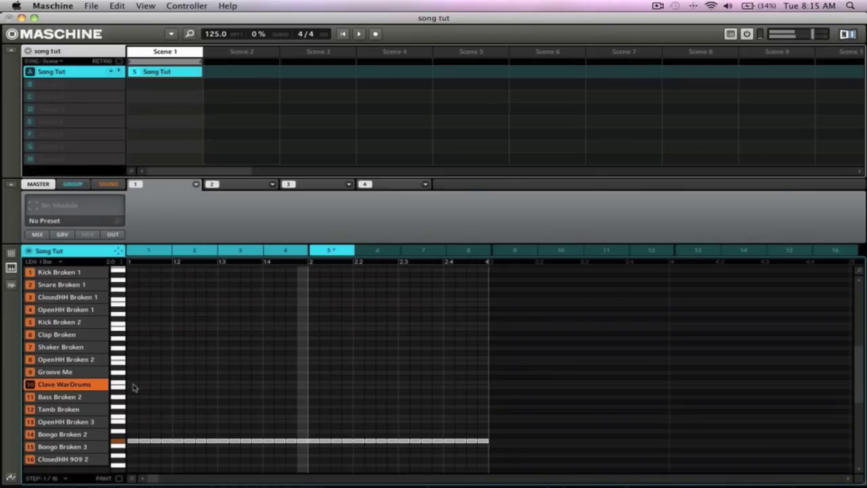
key(Tab)
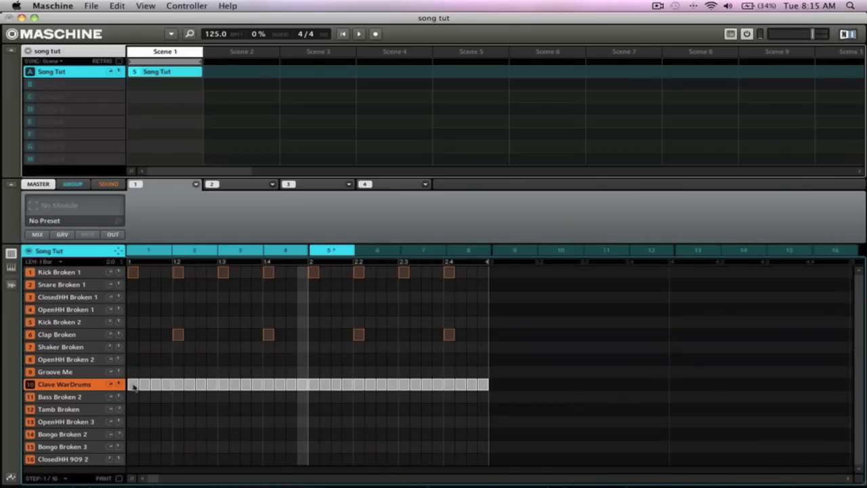
Add Bongo Broken 3 hits around beats 2 and 4 of both bars and play back the pattern.
click(163, 358)
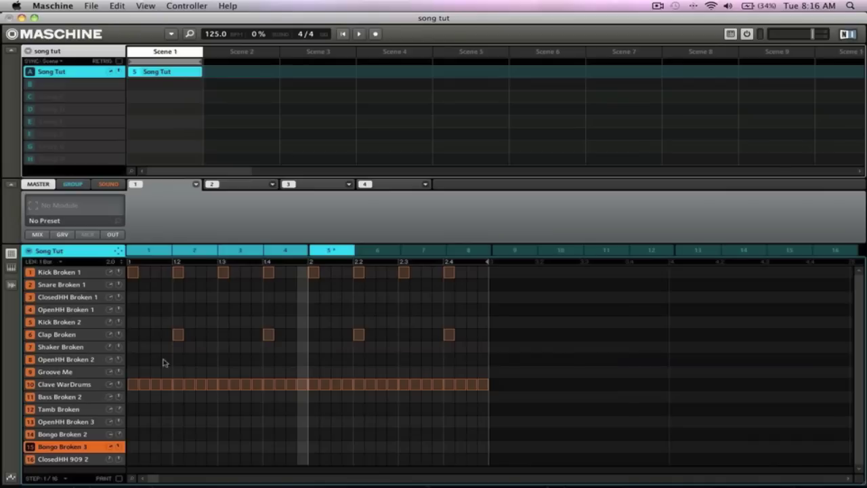
key(ctrl+space)
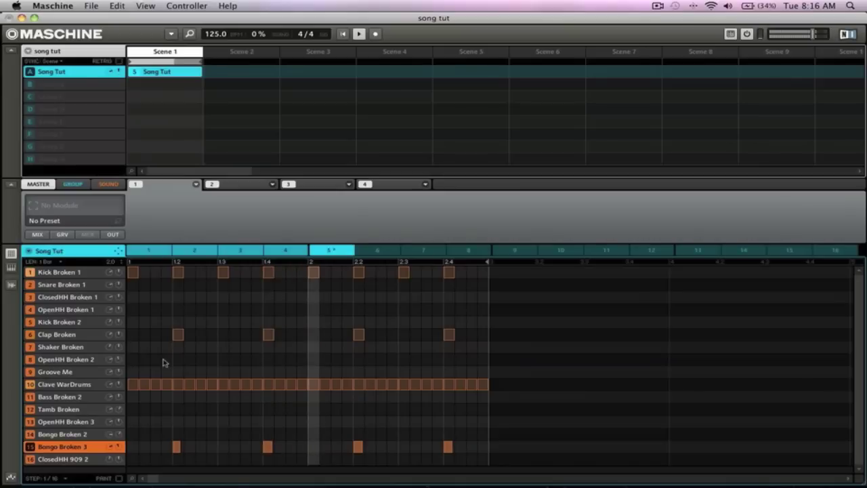
key(space)
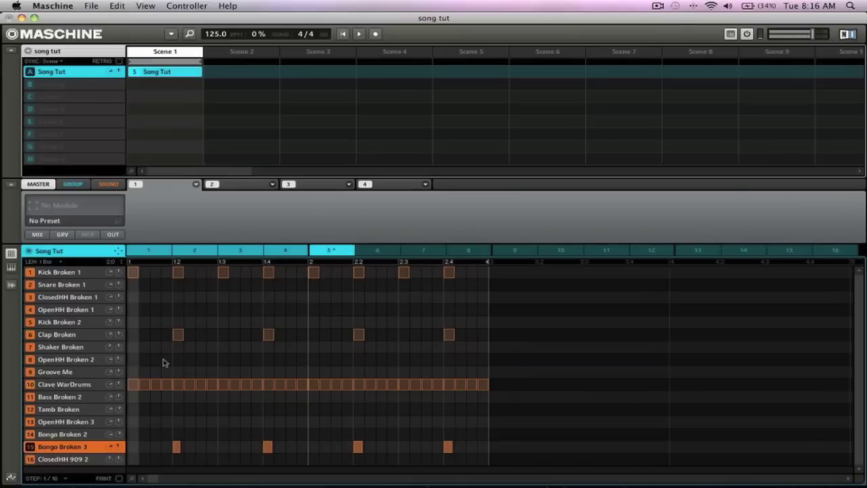
Delete the Kick Broken 1 hits on beats 2 and 4 of both bars and play back the pattern.
click(177, 275)
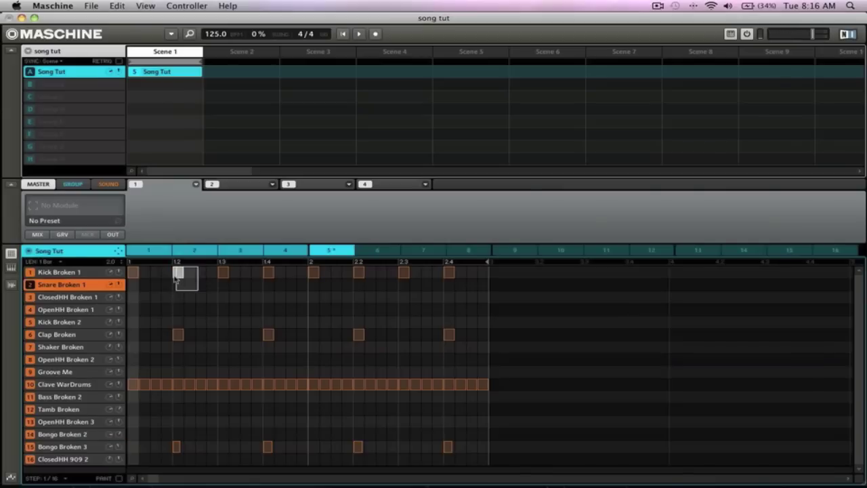
key(Delete)
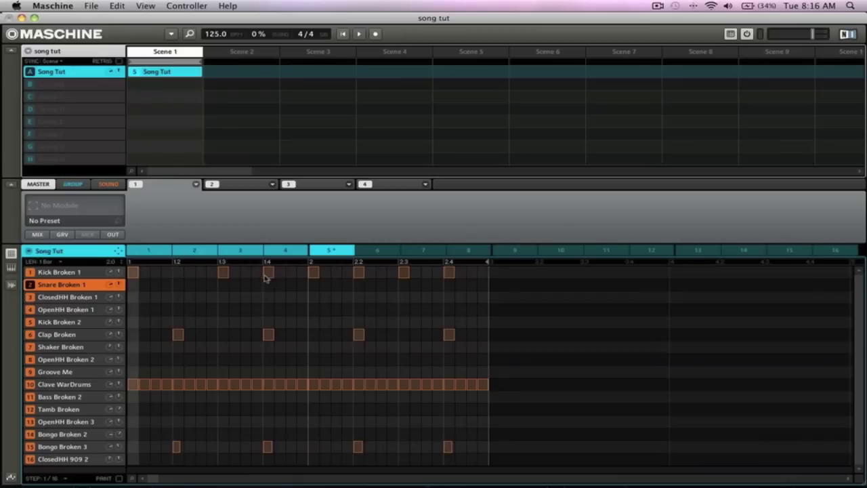
click(271, 274)
key(Delete)
click(355, 274)
click(358, 274)
double_click(449, 272)
key(space)
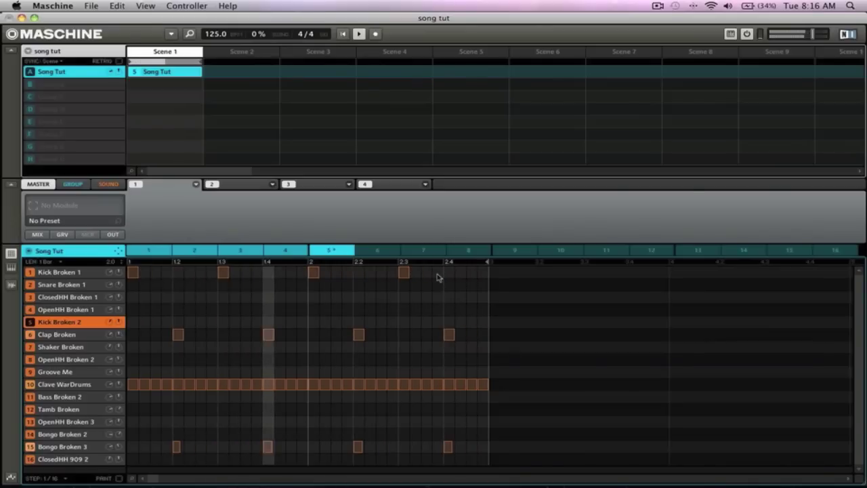
key(space)
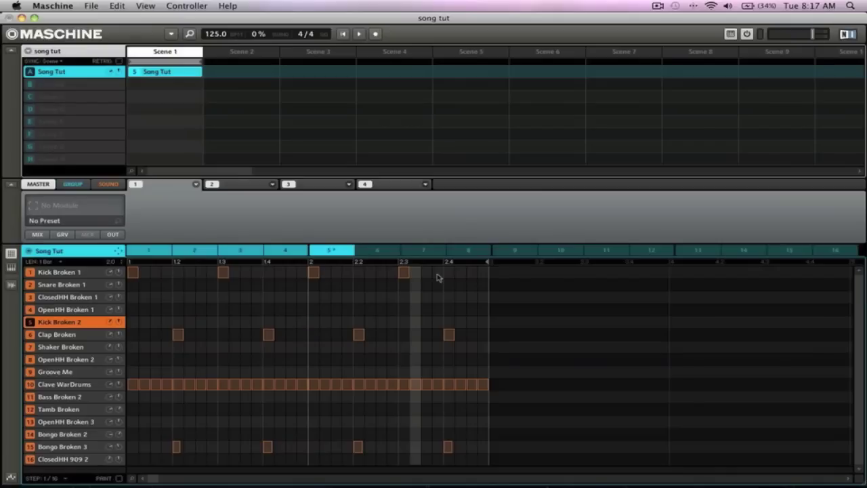
Add Kick Broken 2 hits on beat 1, the last sixteenth of beat 2, and beat 3 in both bars, and play the result.
key(super+y)
key(super+z)
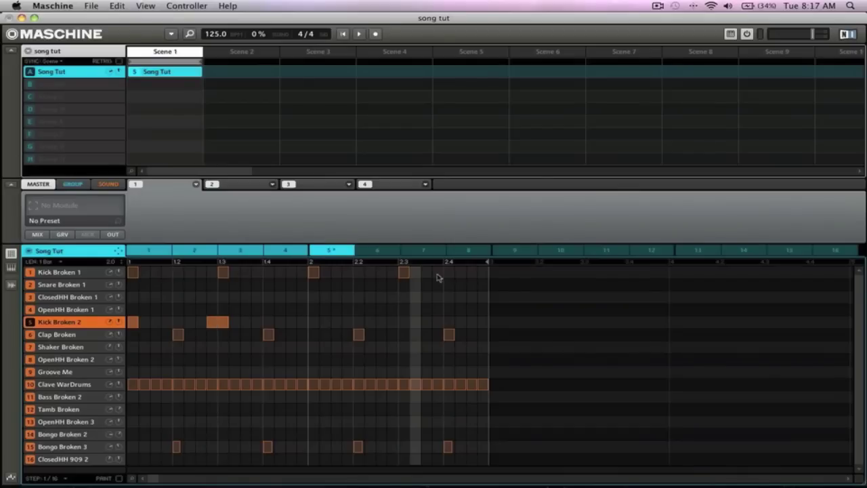
key(super+z)
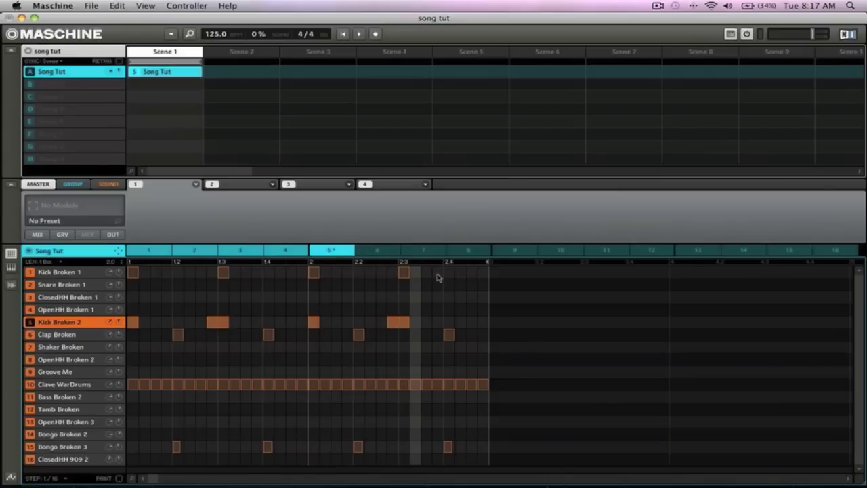
key(space)
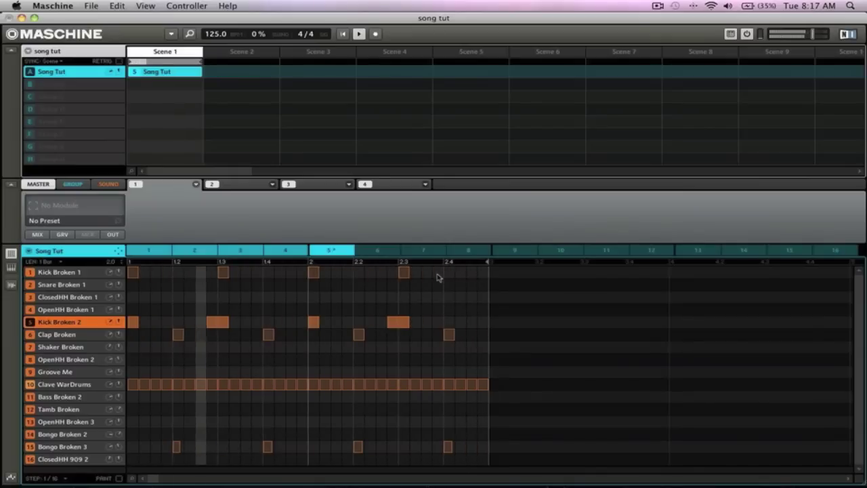
key(space)
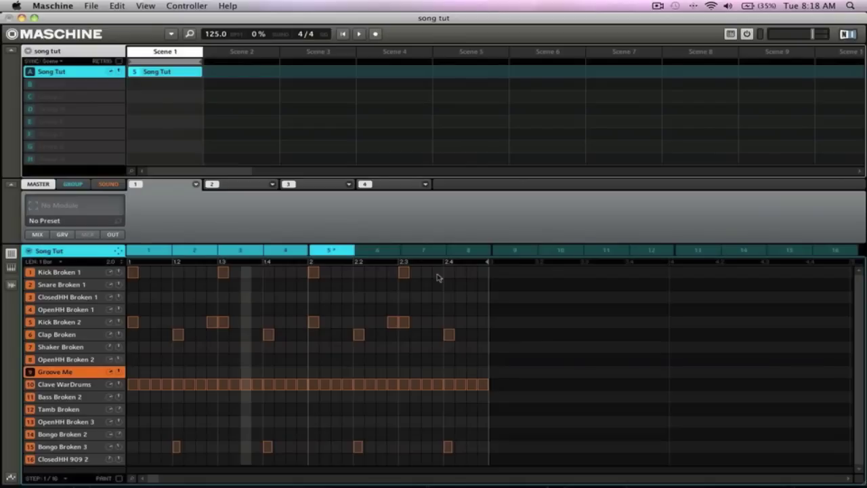
Record two long Groove Me notes over the playing pattern in the piano roll and quantize them to the bar starts.
key(Tab)
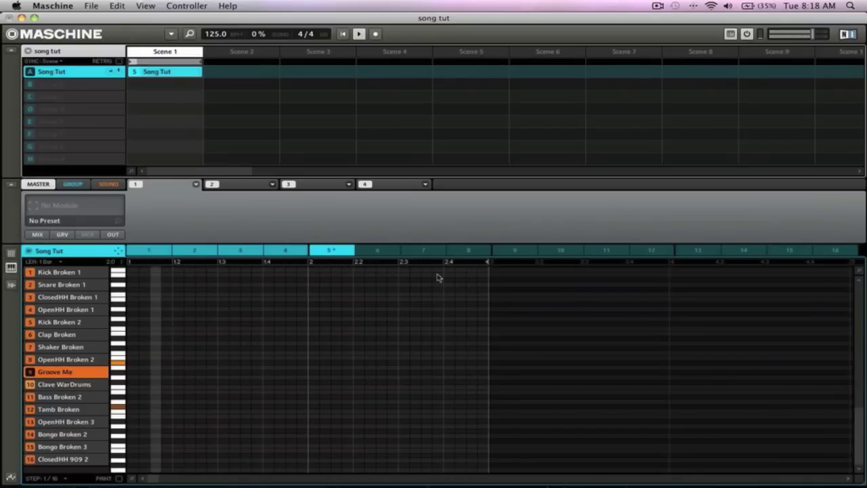
key(space)
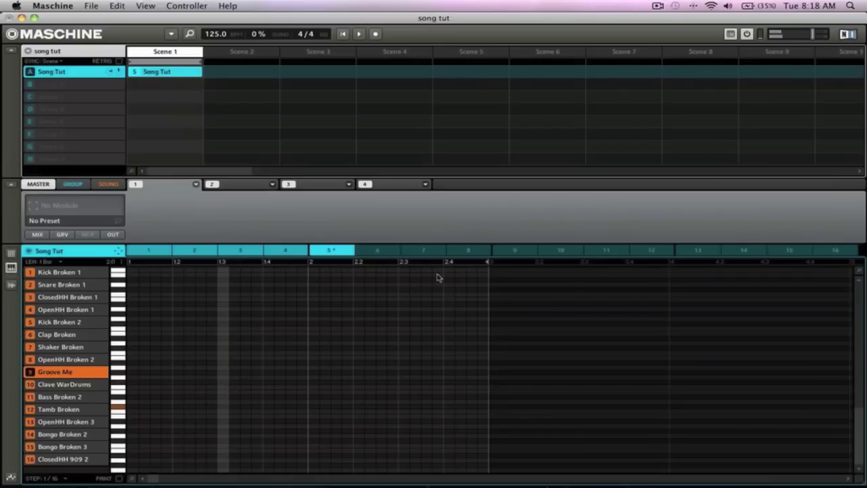
key(space)
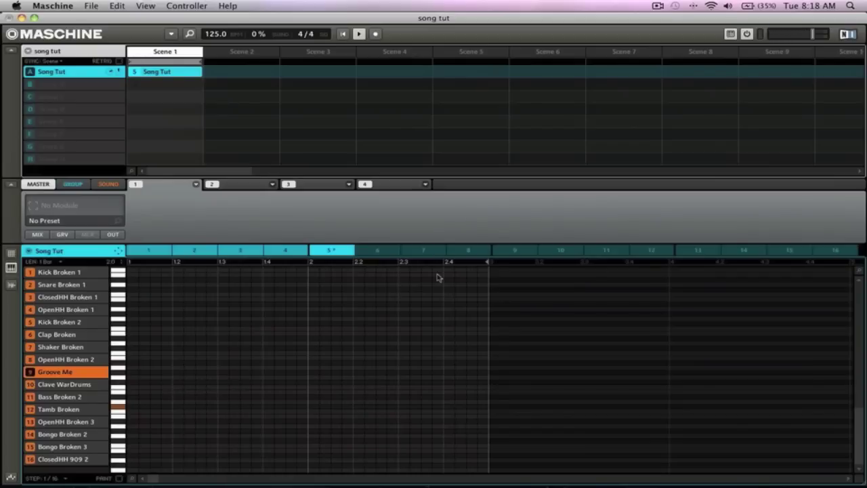
key(super+r)
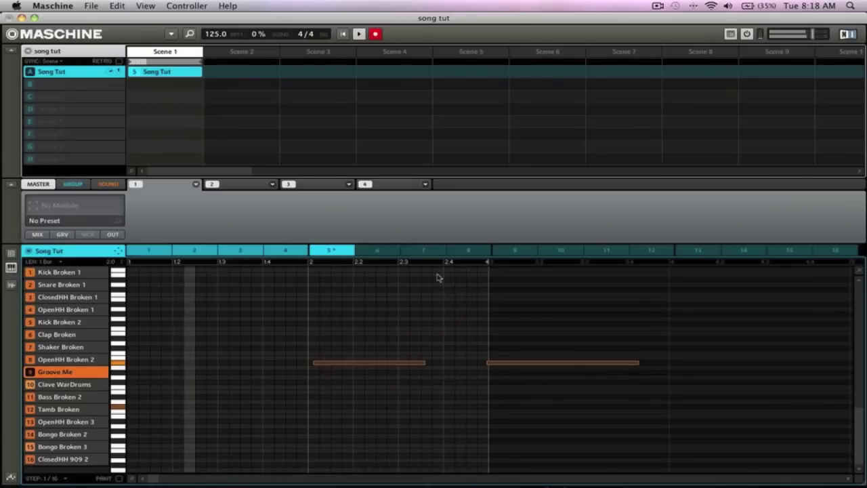
key(super+r)
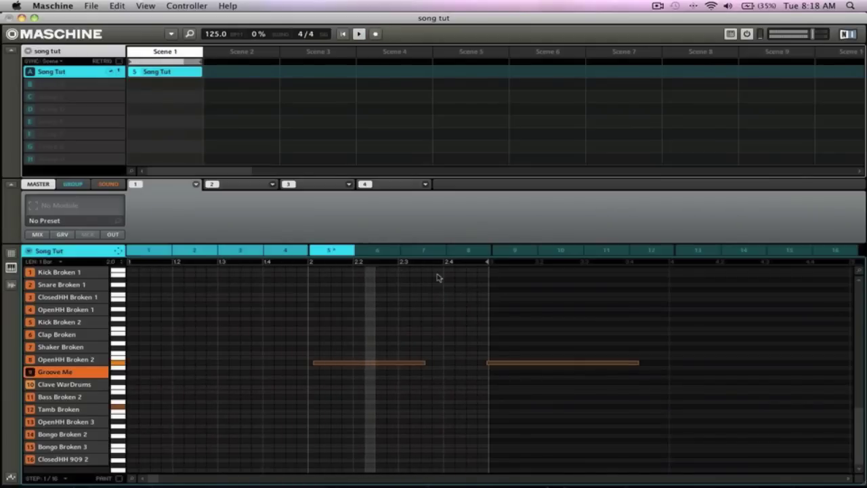
key(q)
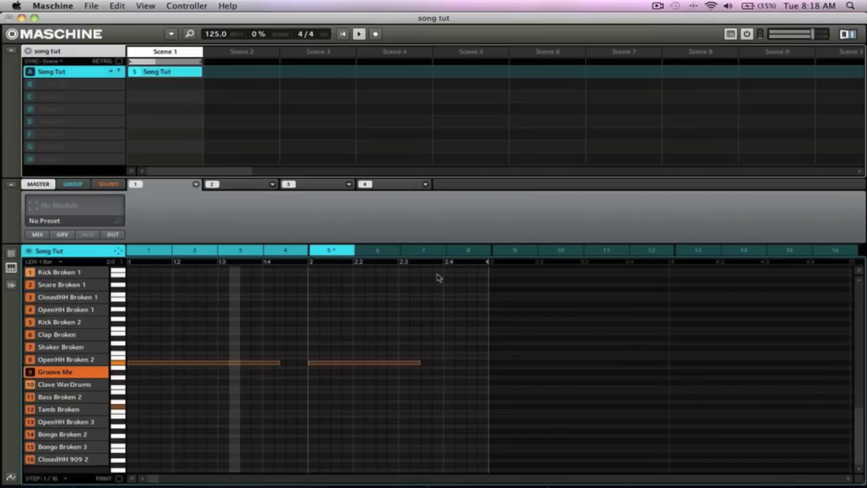
Examine the finished pattern 4 in the step grid and its Clave WarDrums pitches in the piano roll.
key(Tab)
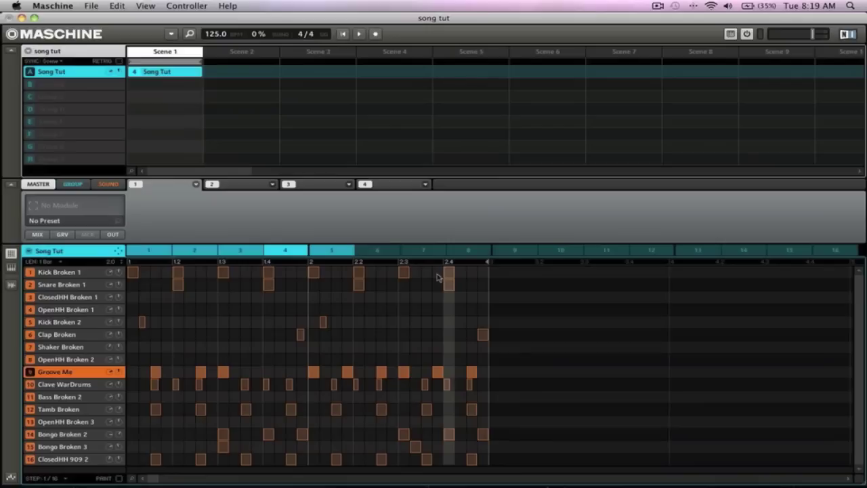
key(Down)
key(Down)
key(Down)
key(Up)
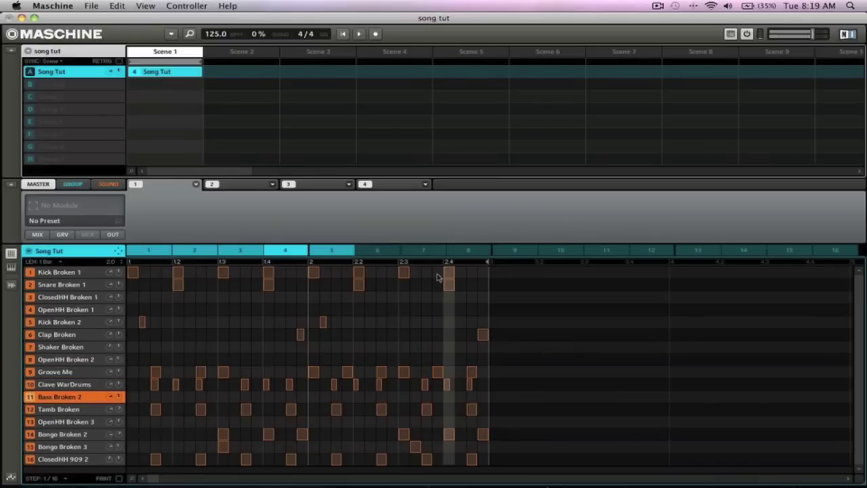
key(Up)
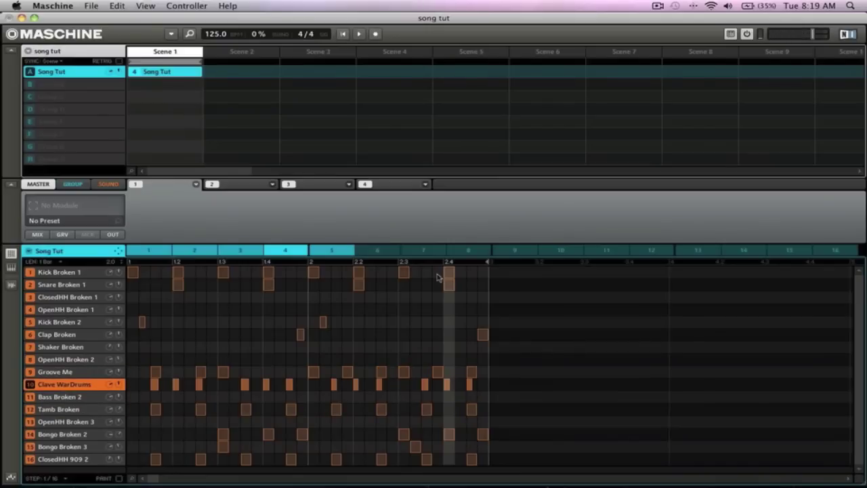
key(Tab)
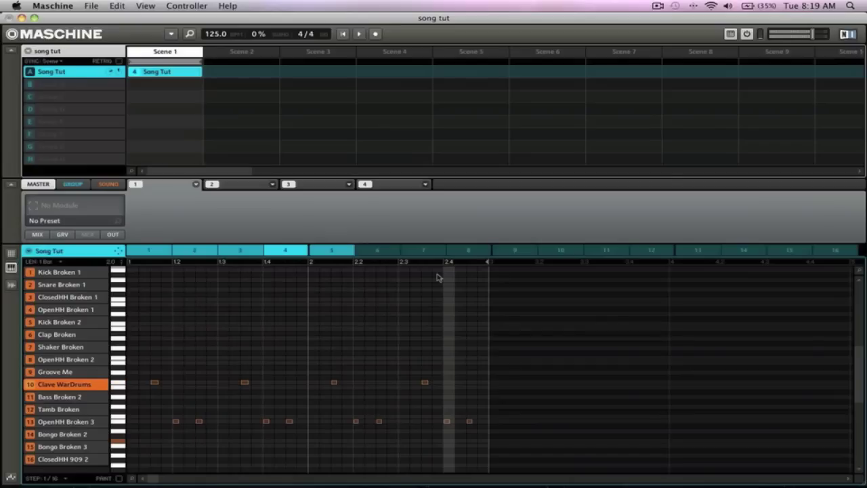
Show pattern 5's Clave WarDrums notes in the piano roll and select all of them across both bars.
key(Tab)
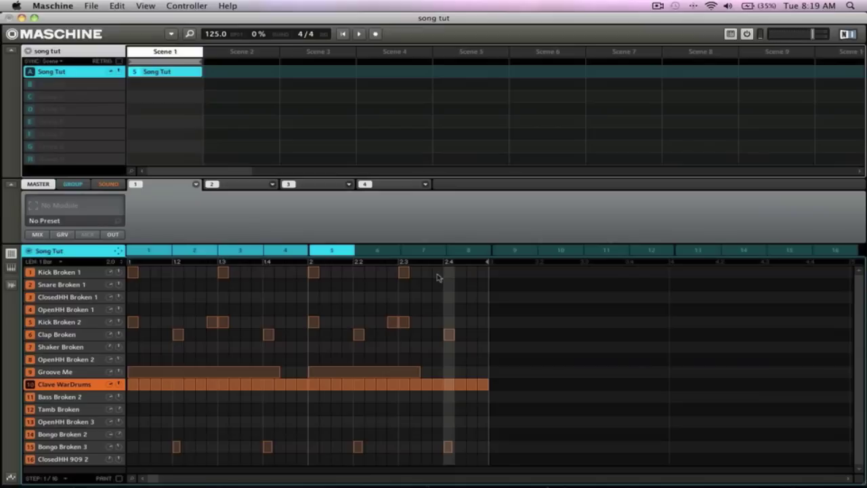
key(Tab)
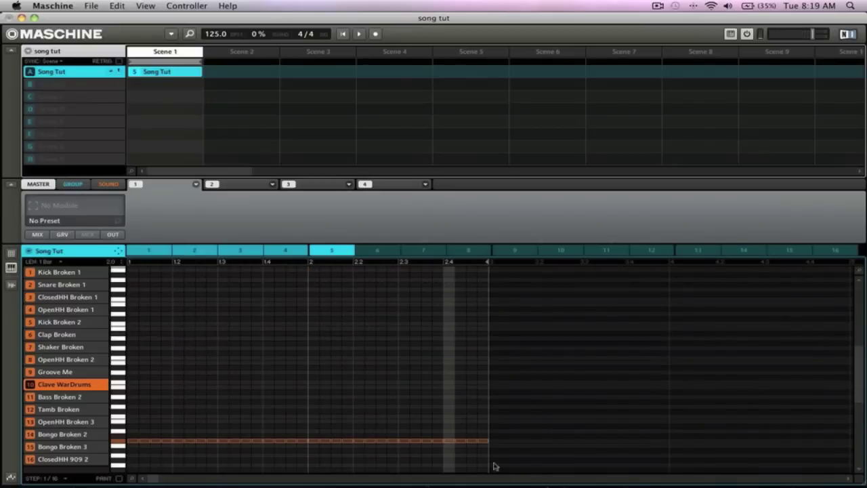
drag(476, 455, 133, 385)
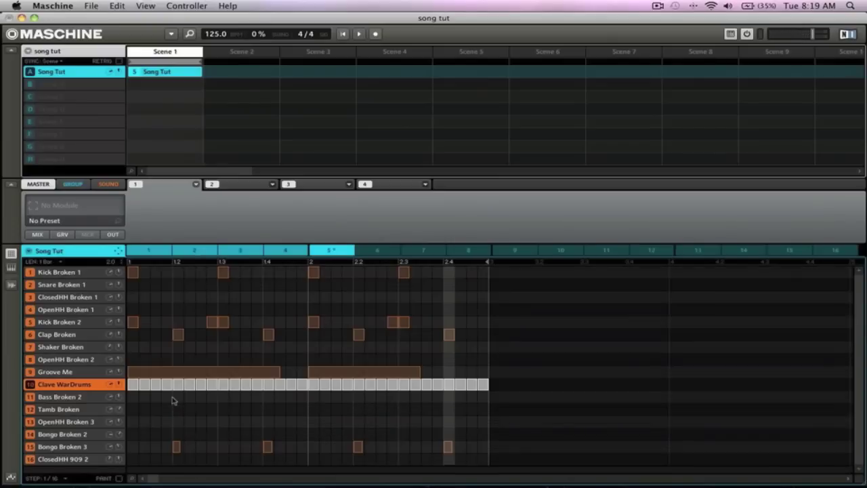
Play back pattern 5 at a raised system volume, and switch to pattern 4 for a brief listen before stopping playback.
key(space)
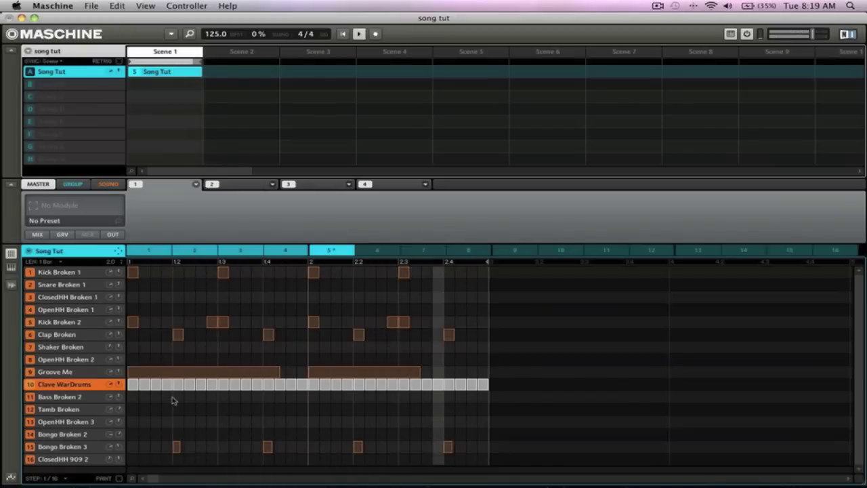
key(Up)
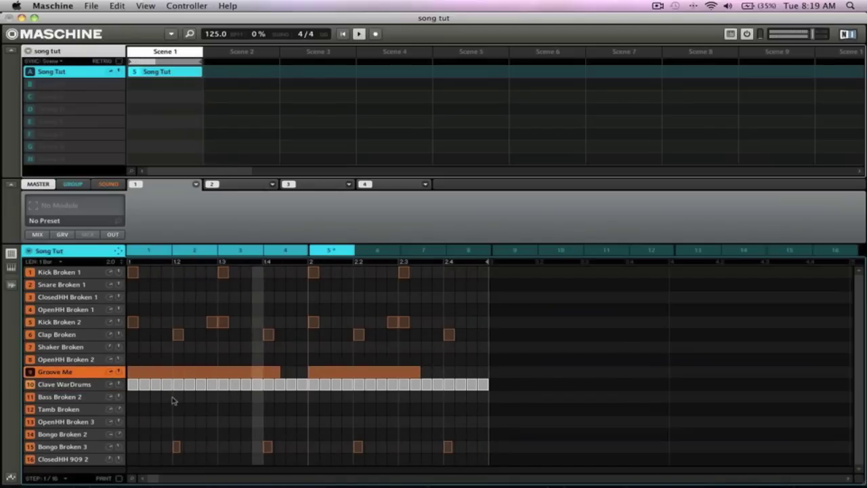
key(Down)
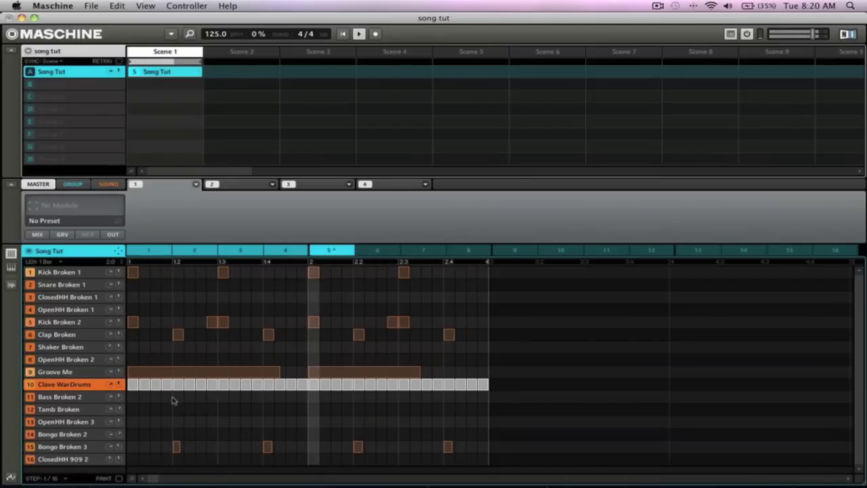
key(XF86AudioRaiseVolume)
key(XF86AudioRaiseVolume)
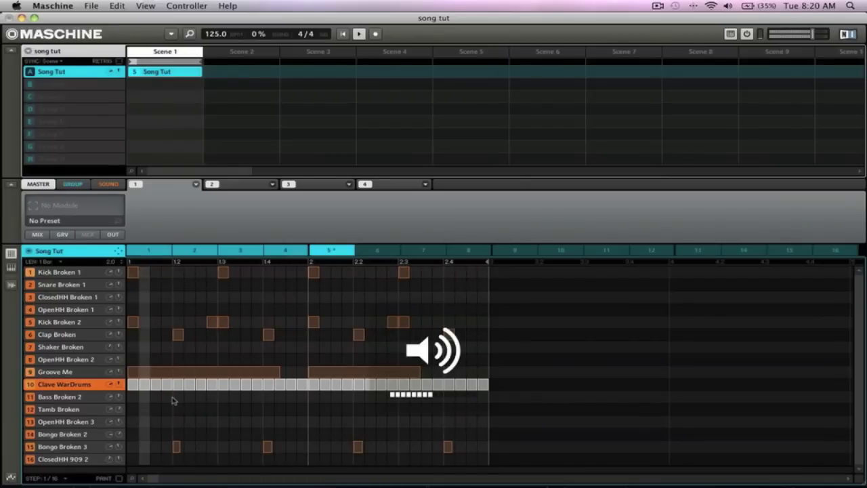
key(Left)
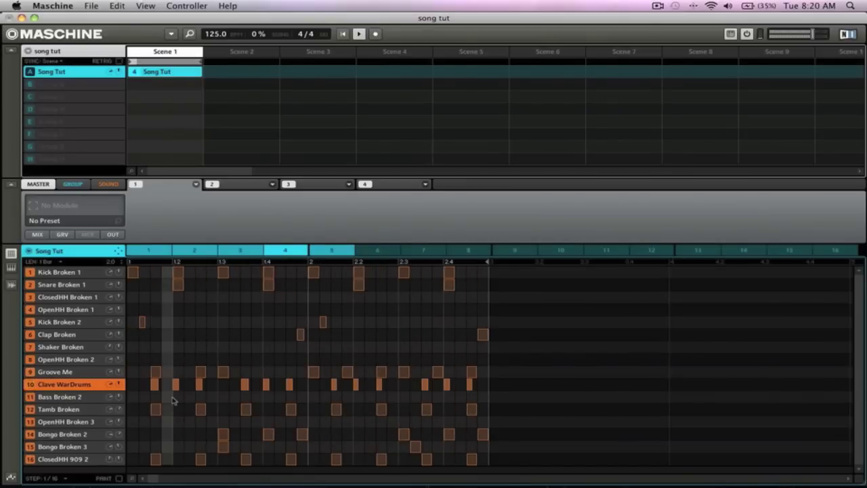
key(space)
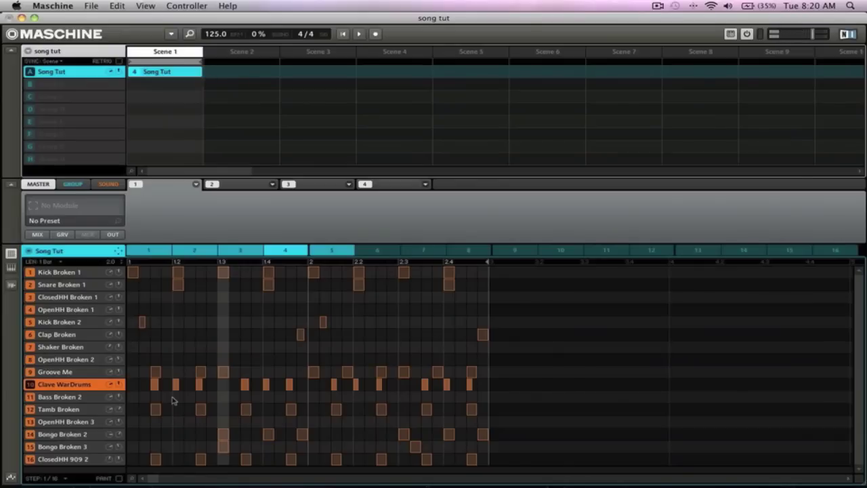